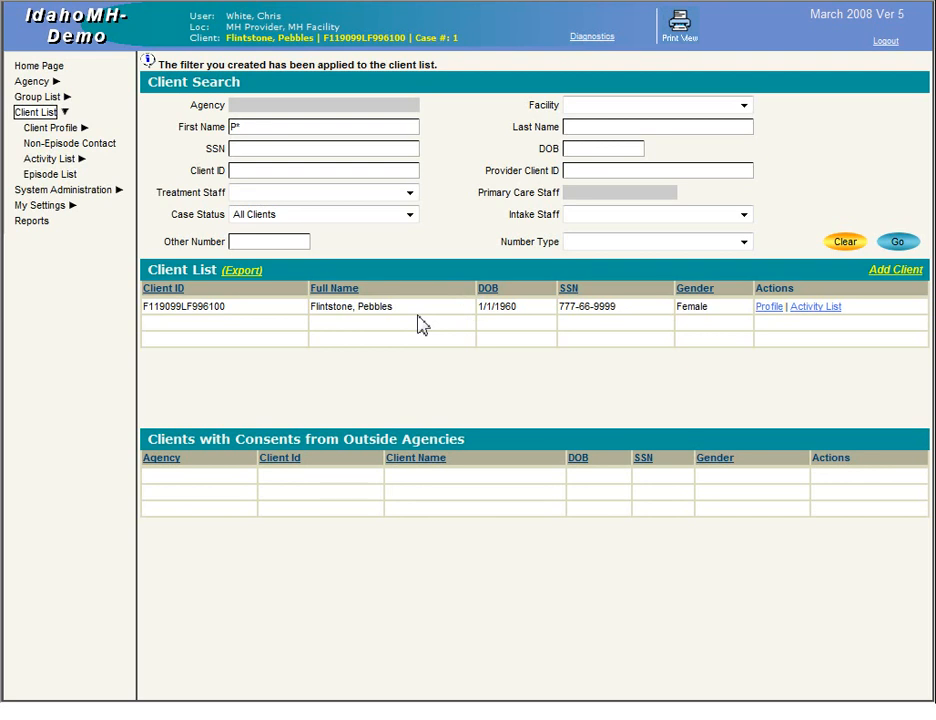
- Open the listed client's activity list and start a new client consent record from the Consent list
{"action": "left_click", "coordinate": [800, 307]}
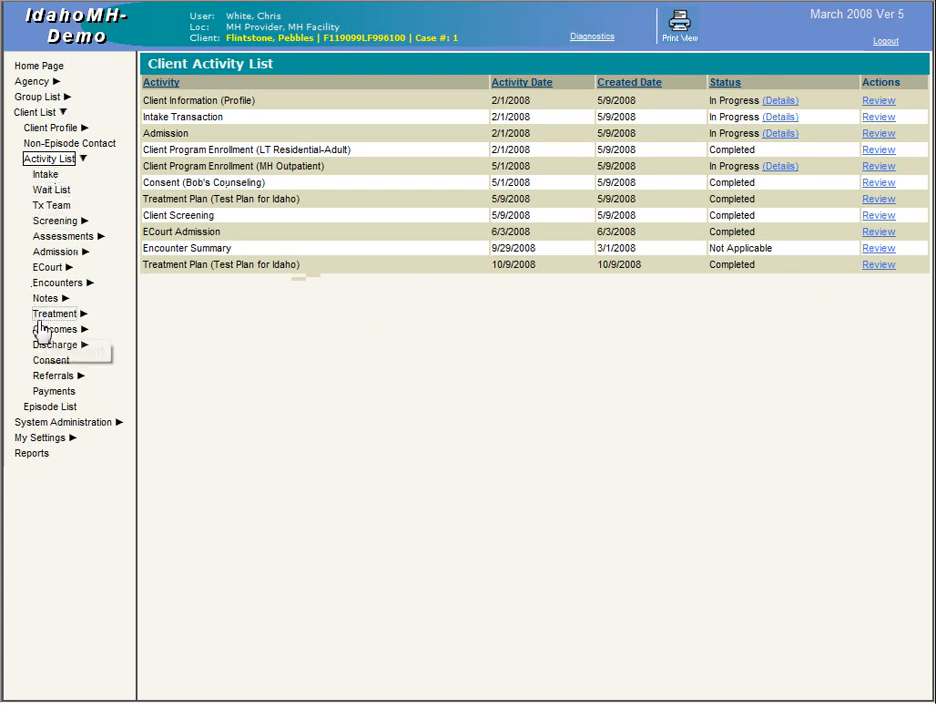
{"action": "left_click", "coordinate": [58, 365]}
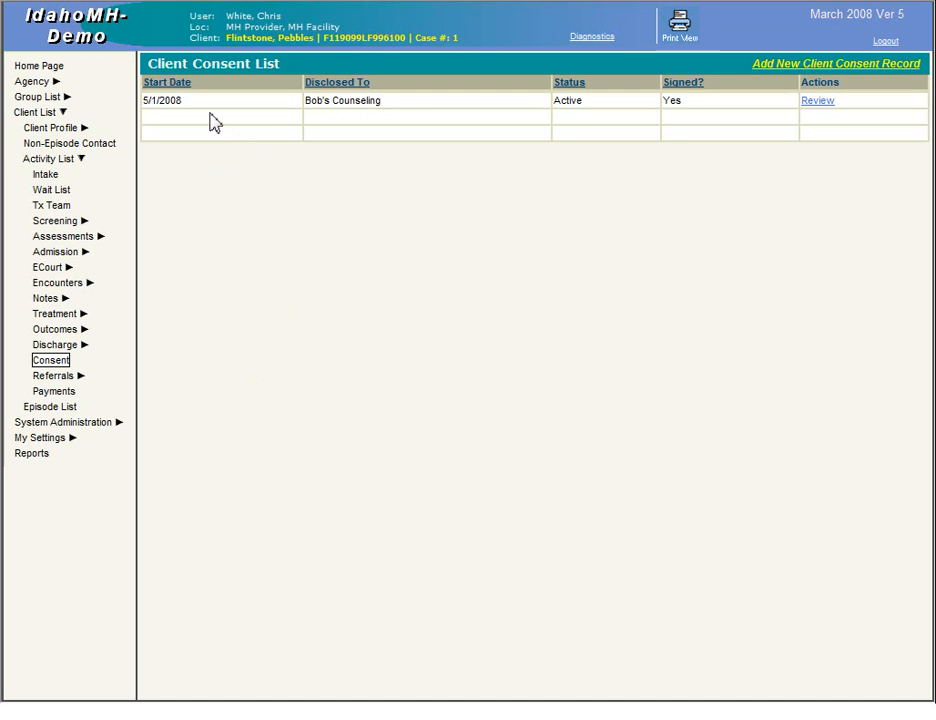
{"action": "double_click", "coordinate": [207, 108]}
{"action": "left_click", "coordinate": [230, 140]}
{"action": "triple_click", "coordinate": [349, 108]}
{"action": "left_click", "coordinate": [363, 126]}
{"action": "left_click", "coordinate": [770, 64]}
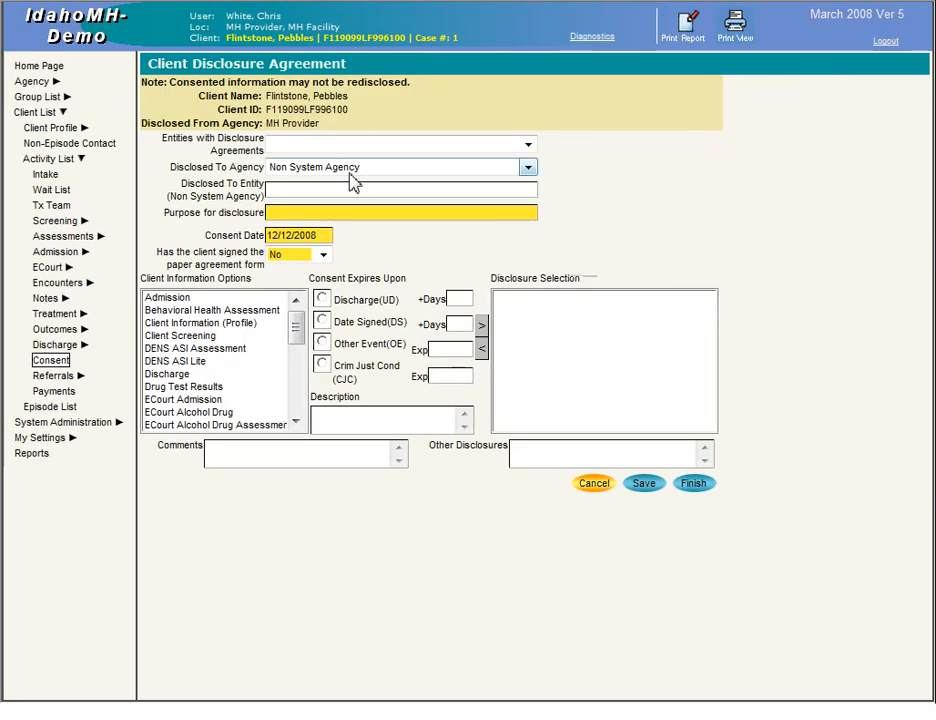
- Set the agency disclosed to as Contractor and enter "test" as the purpose for disclosure
{"action": "left_click", "coordinate": [380, 170]}
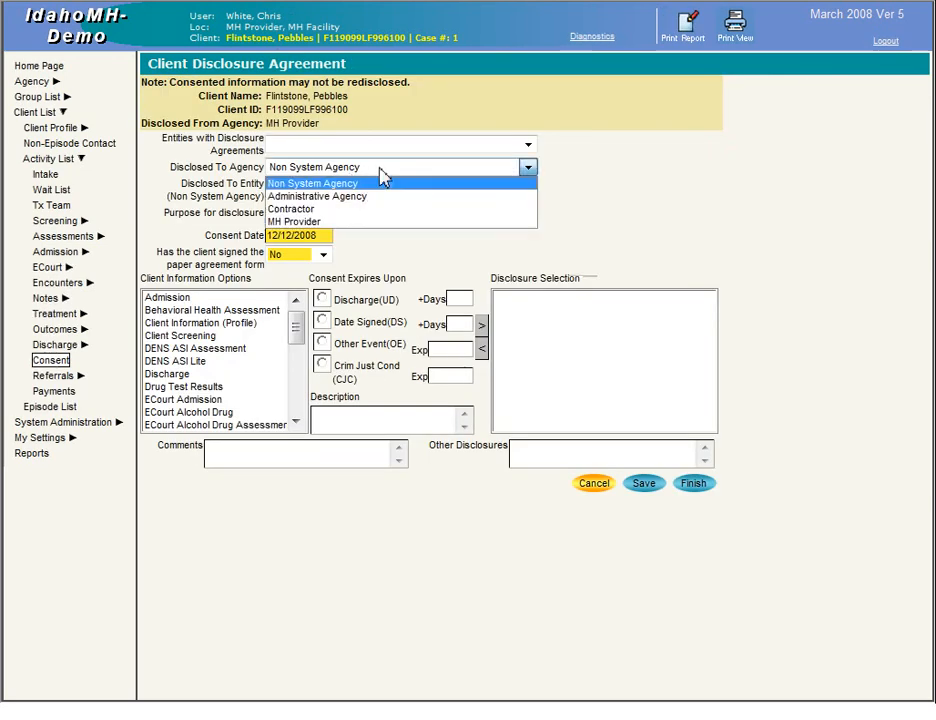
{"action": "left_click", "coordinate": [305, 210]}
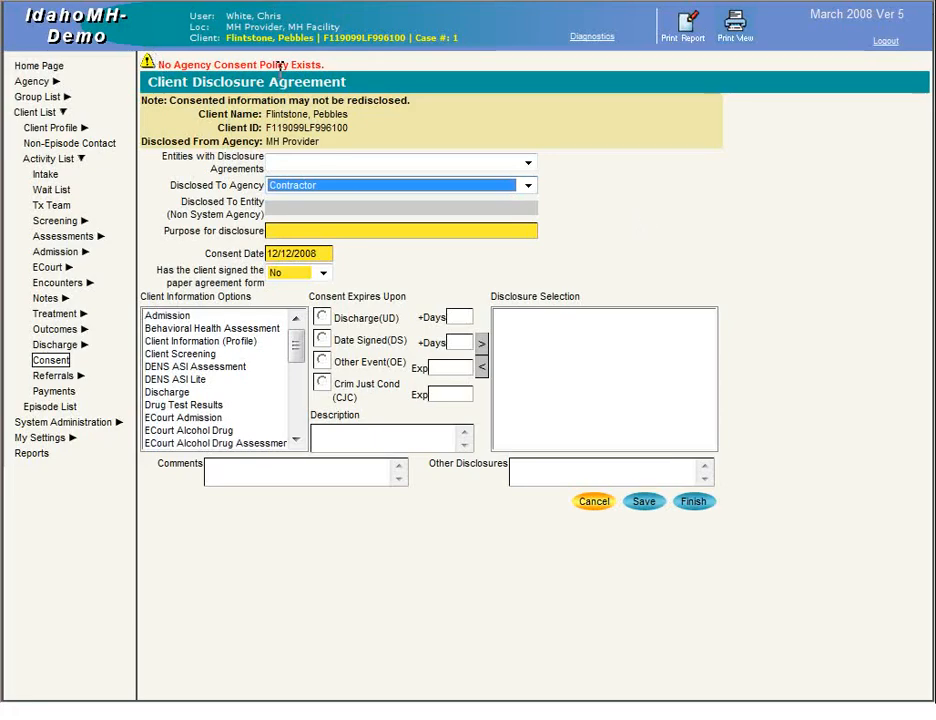
{"action": "left_click", "coordinate": [318, 231]}
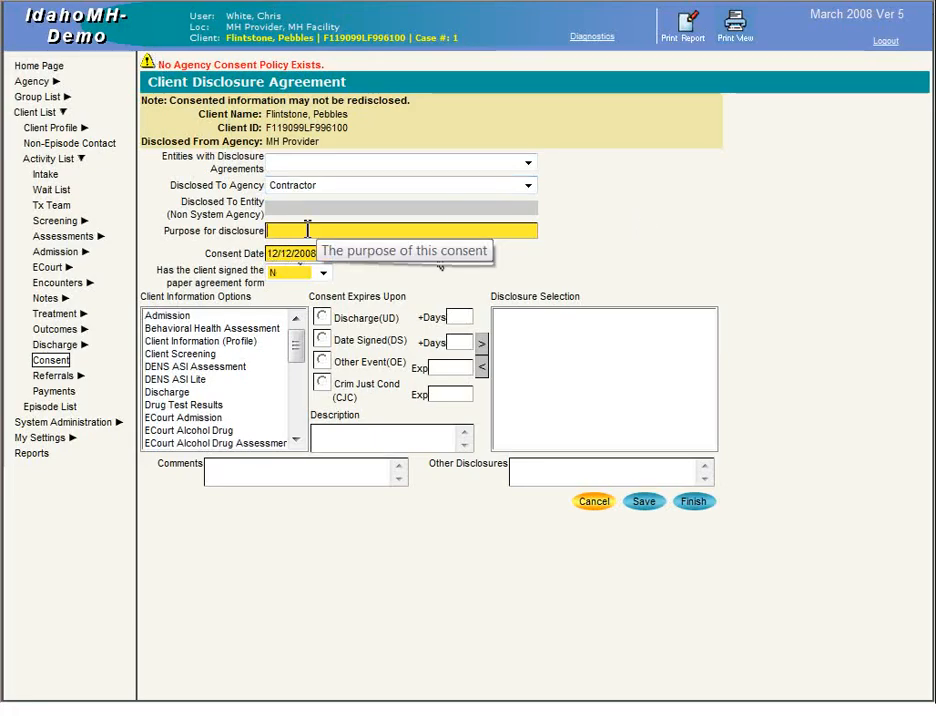
{"action": "type", "text": "test"}
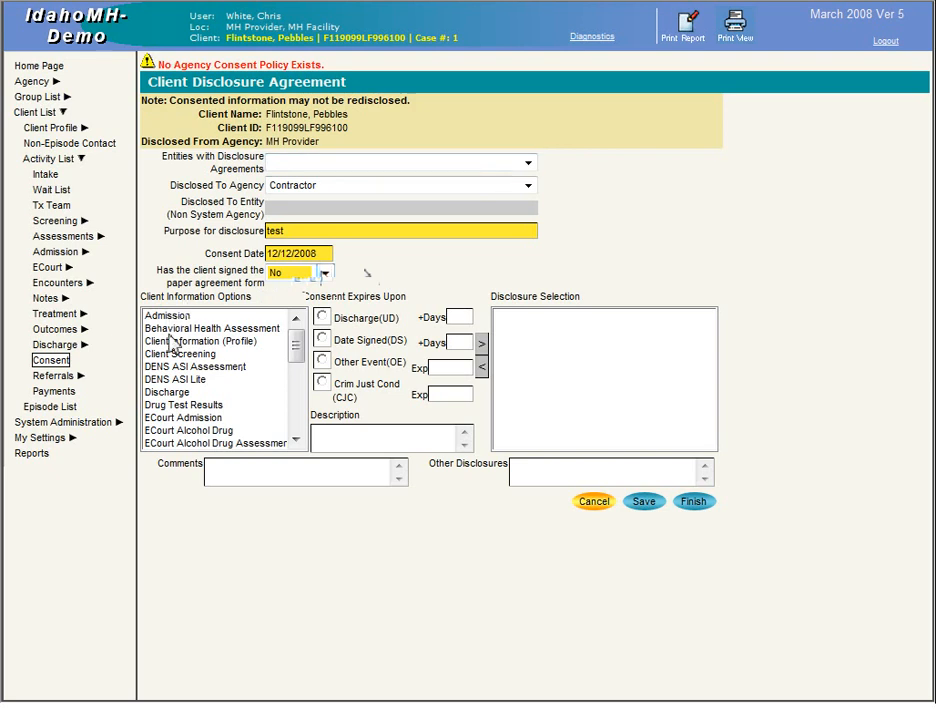
- Add GAIN-I Summary to the disclosure selection, with consent expiring 90 days after discharge
{"action": "left_click_drag", "start_coordinate": [297, 351], "coordinate": [301, 447]}
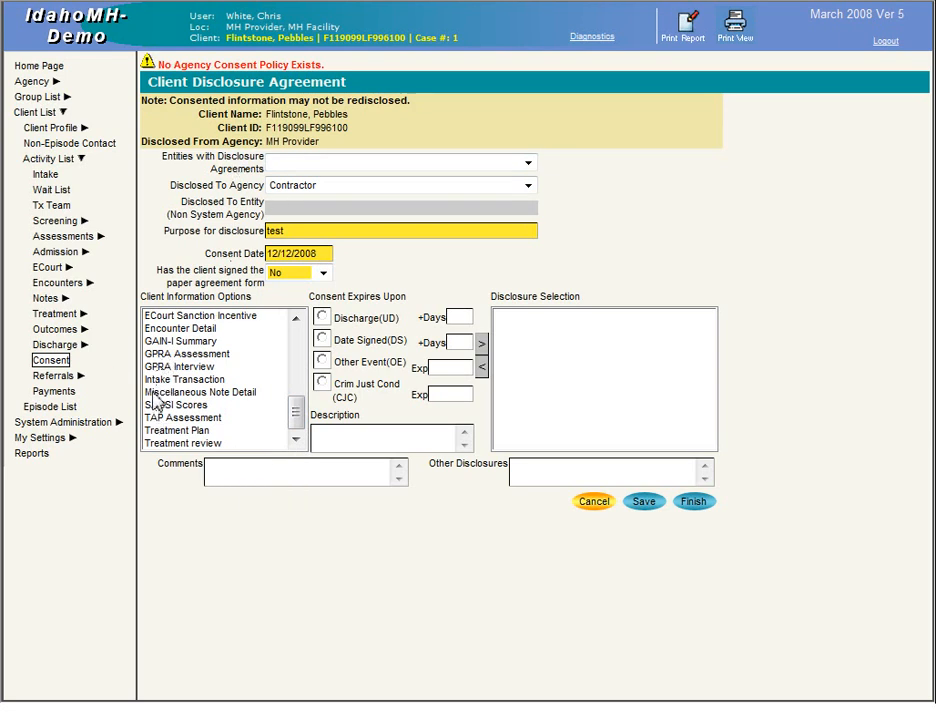
{"action": "left_click_drag", "start_coordinate": [297, 414], "coordinate": [296, 411]}
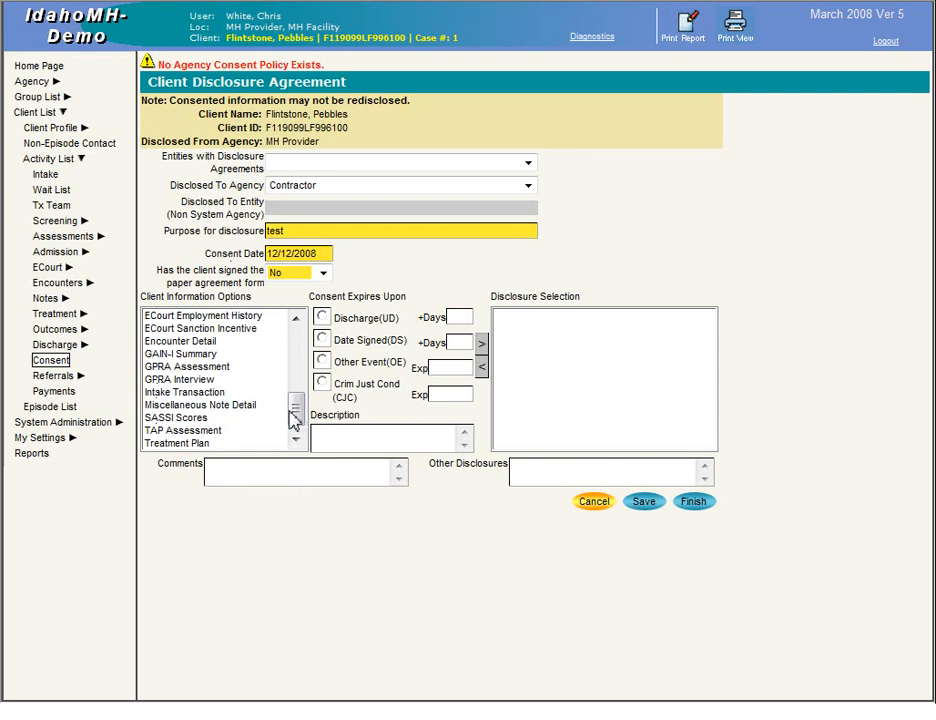
{"action": "left_click", "coordinate": [200, 355]}
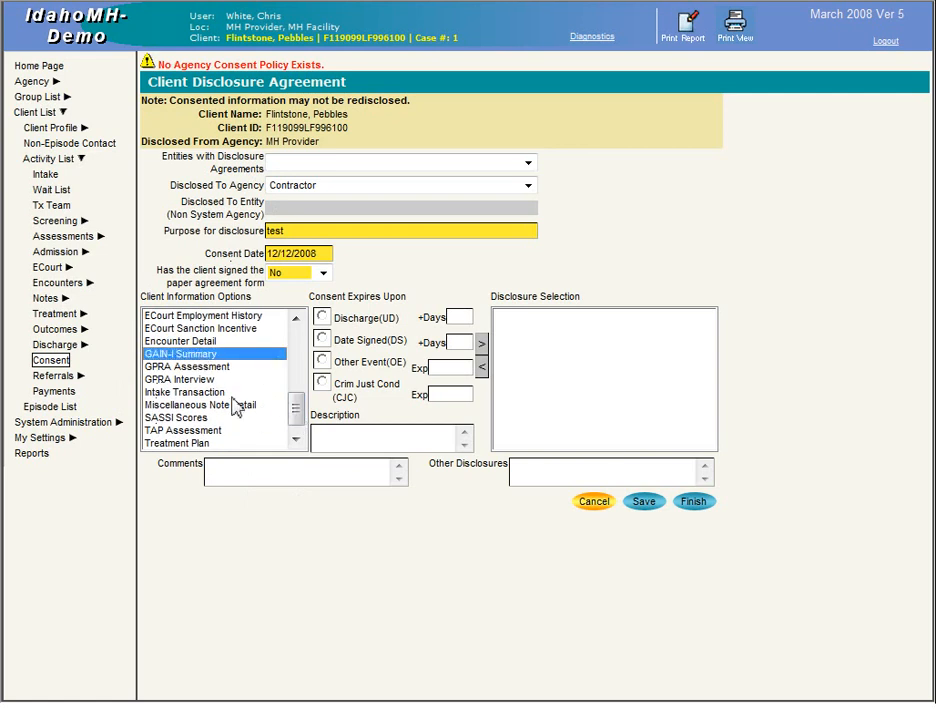
{"action": "left_click", "coordinate": [323, 318]}
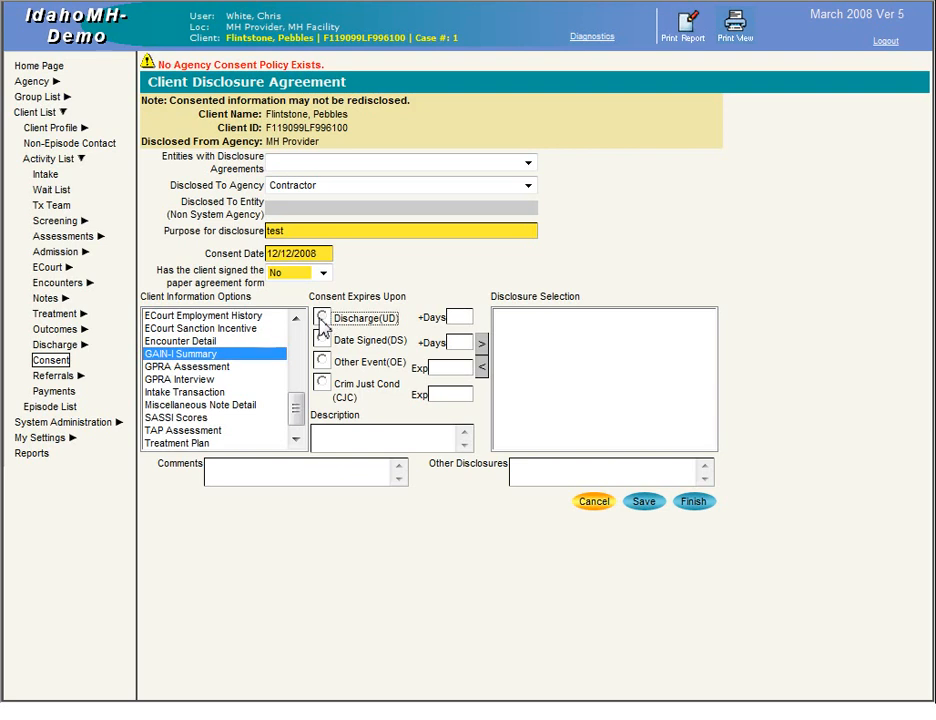
{"action": "left_click", "coordinate": [458, 317]}
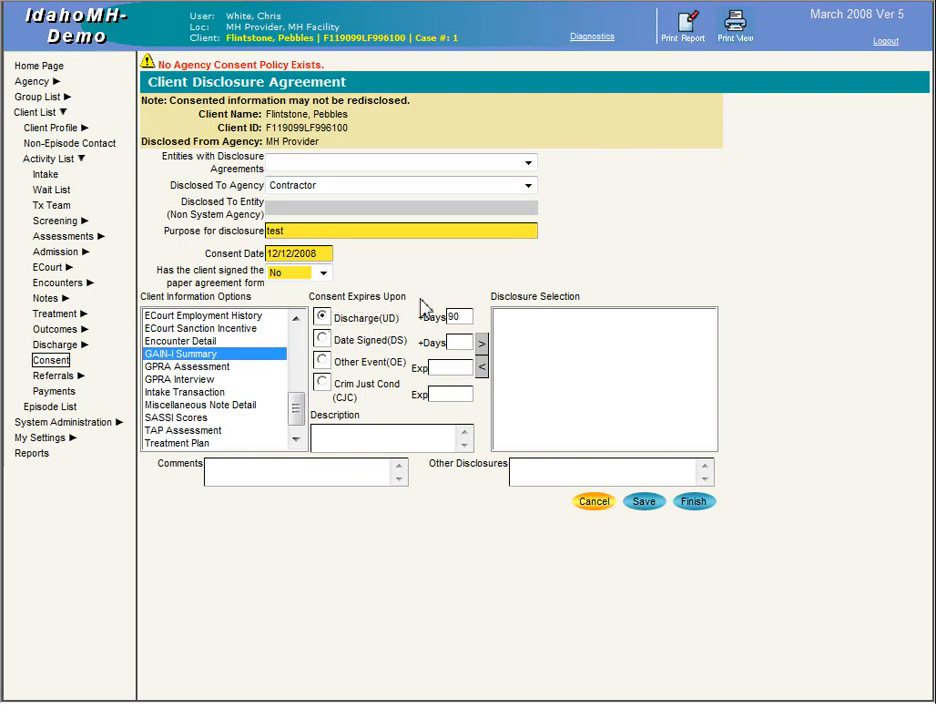
{"action": "left_click", "coordinate": [481, 344]}
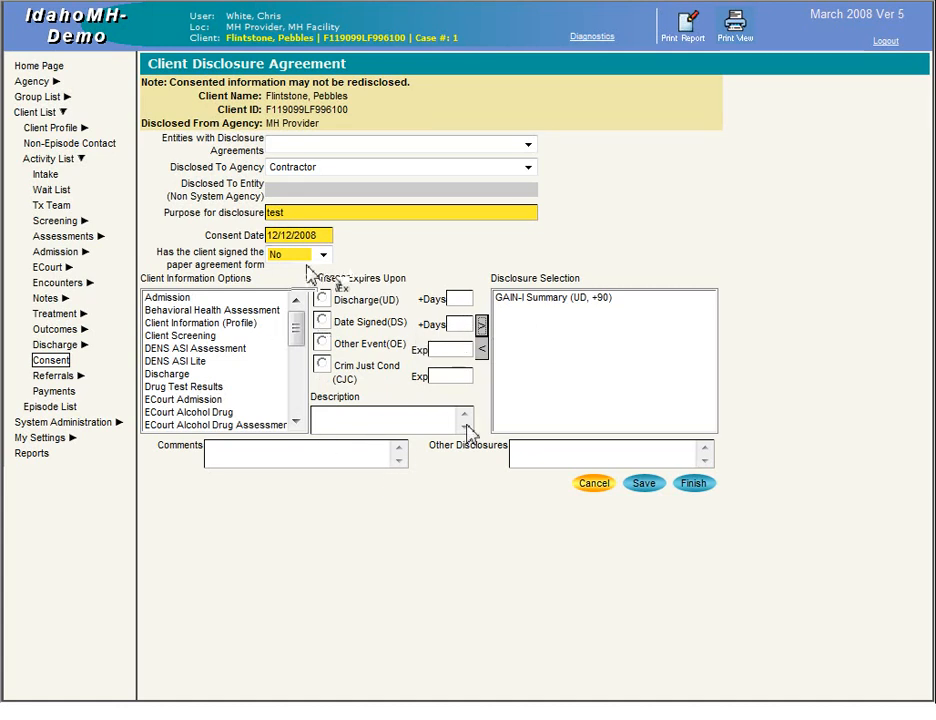
- Add Admission to the disclosure selection, with consent expiring 90 days after discharge
{"action": "left_click", "coordinate": [178, 298]}
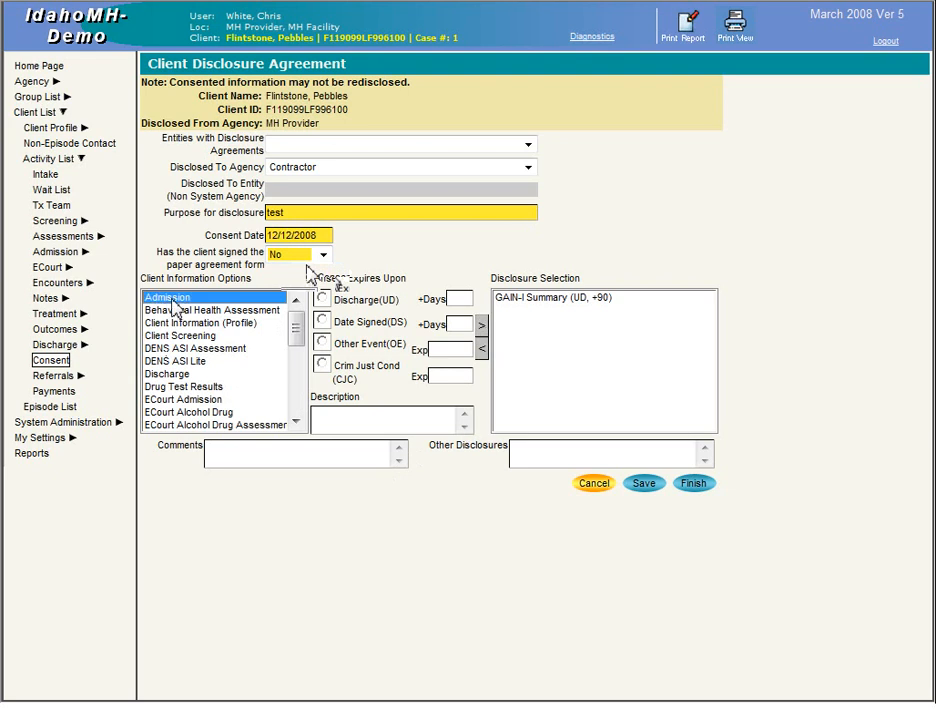
{"action": "left_click", "coordinate": [322, 299]}
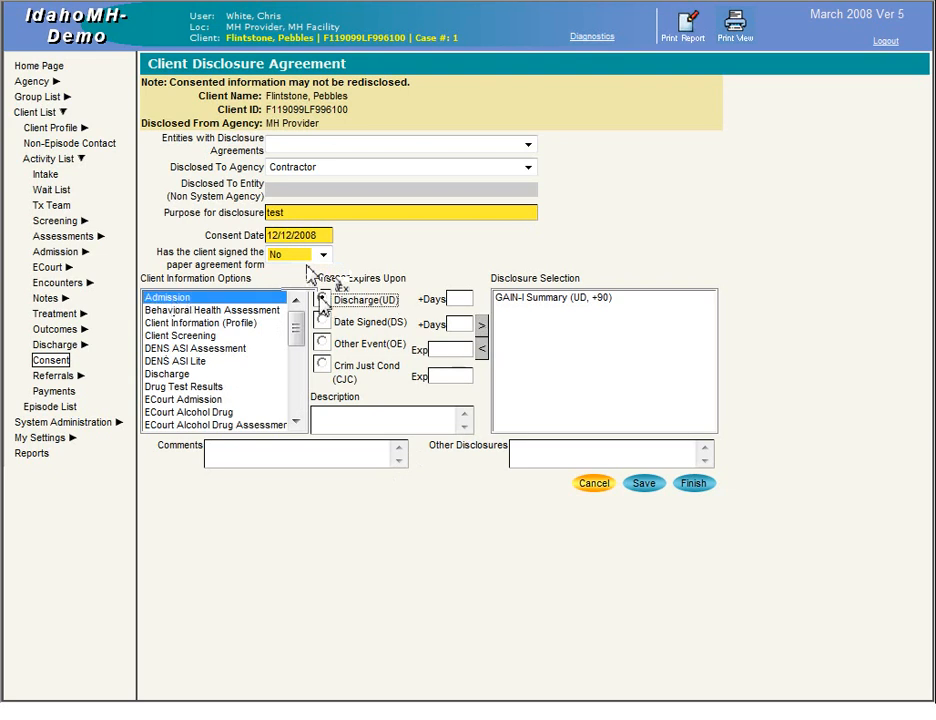
{"action": "left_click", "coordinate": [460, 299]}
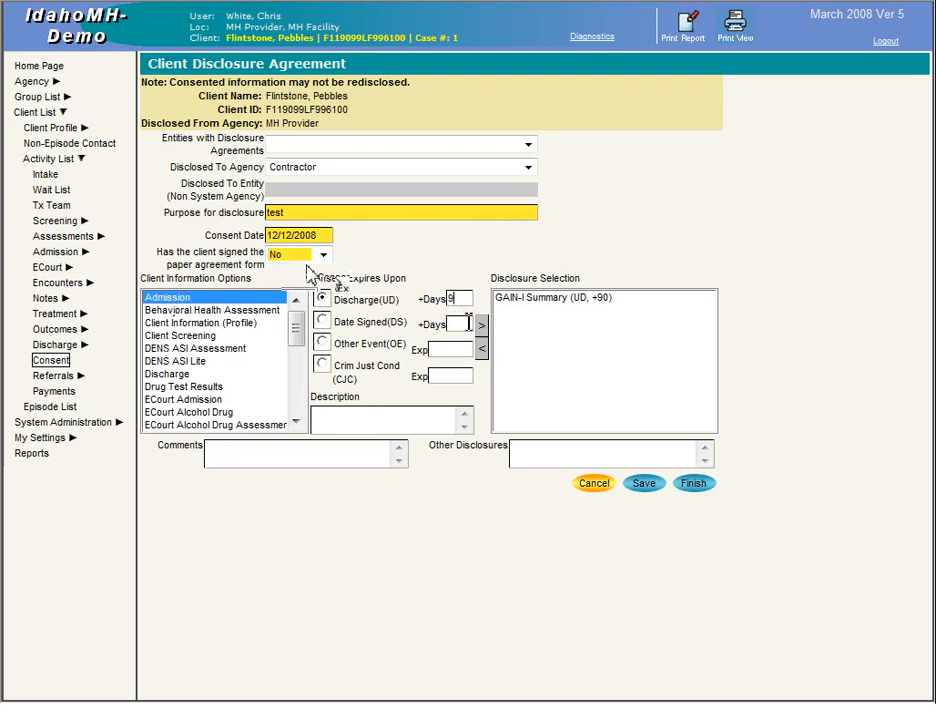
{"action": "left_click", "coordinate": [481, 325]}
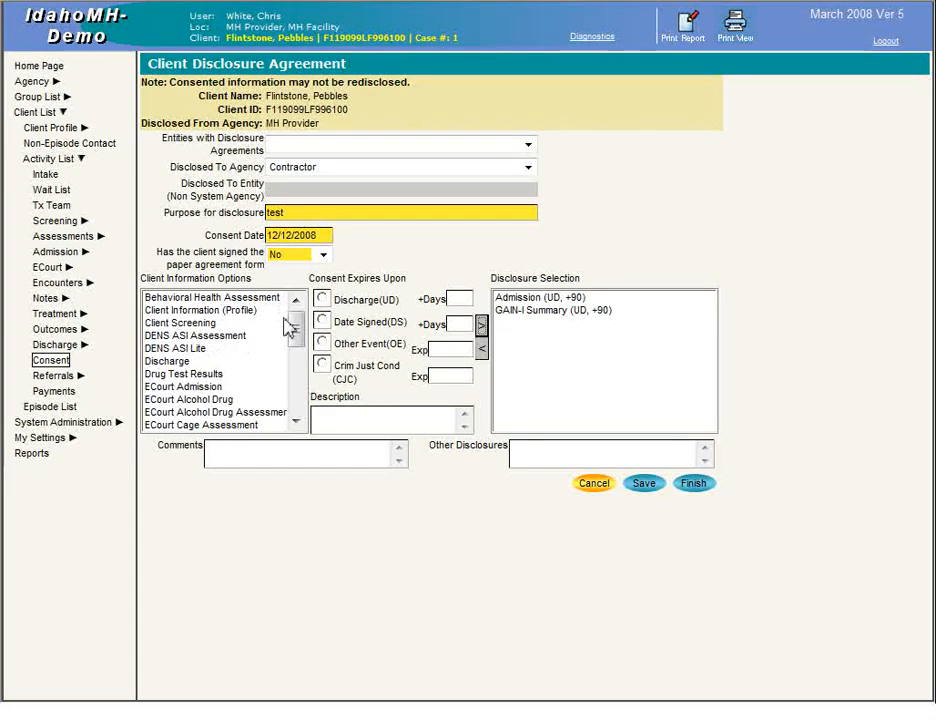
- Add Encounter Detail to the disclosure selection, expiring 90 days after discharge, and save the disclosure agreement
{"action": "left_click_drag", "start_coordinate": [305, 335], "coordinate": [314, 387]}
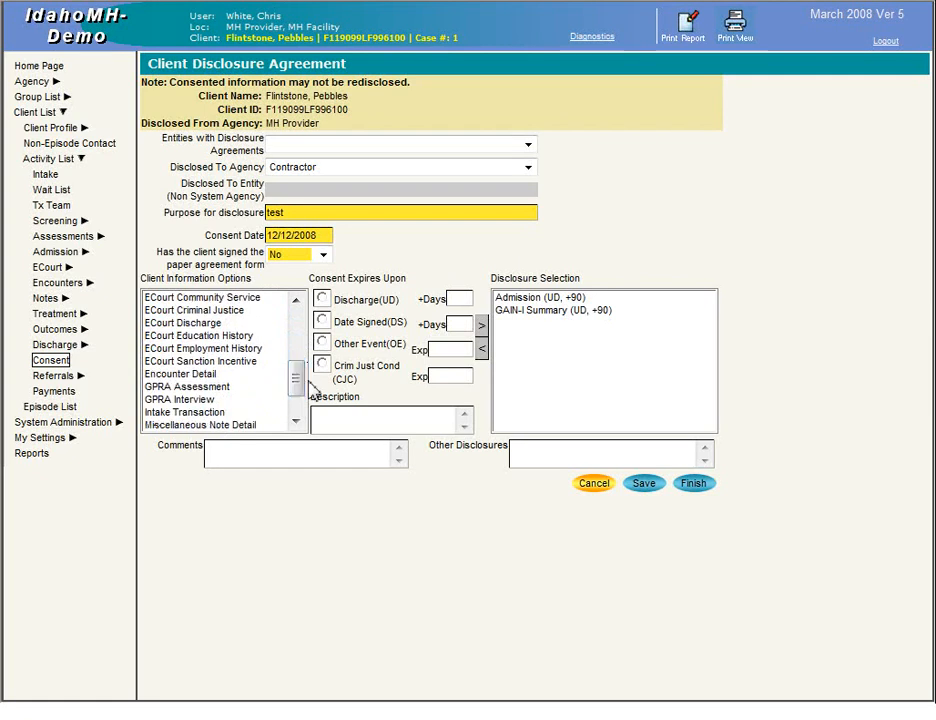
{"action": "left_click", "coordinate": [148, 377]}
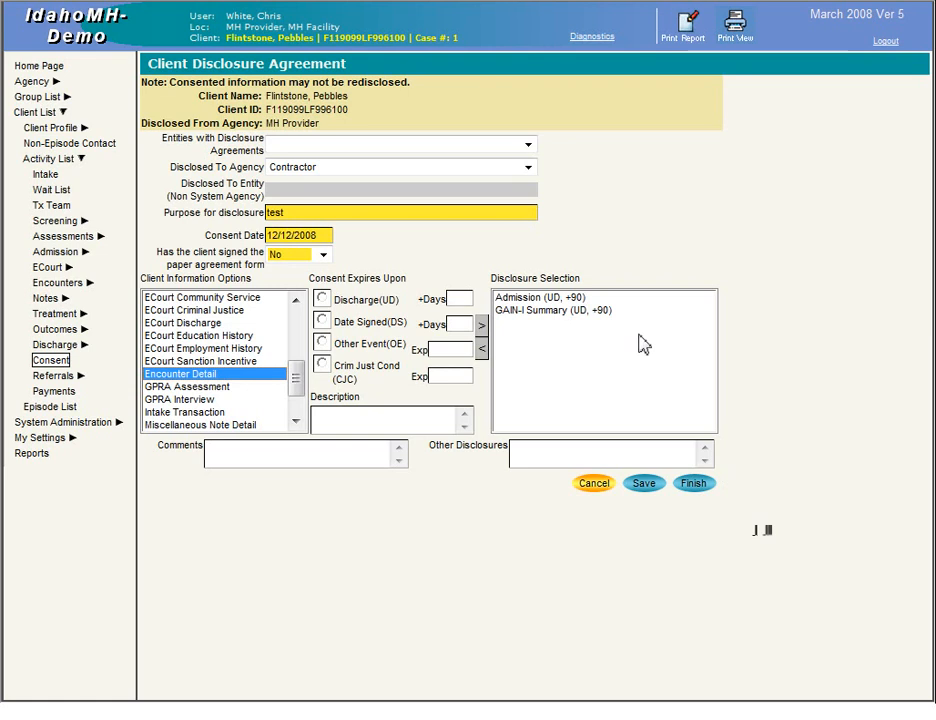
{"action": "left_click", "coordinate": [320, 301]}
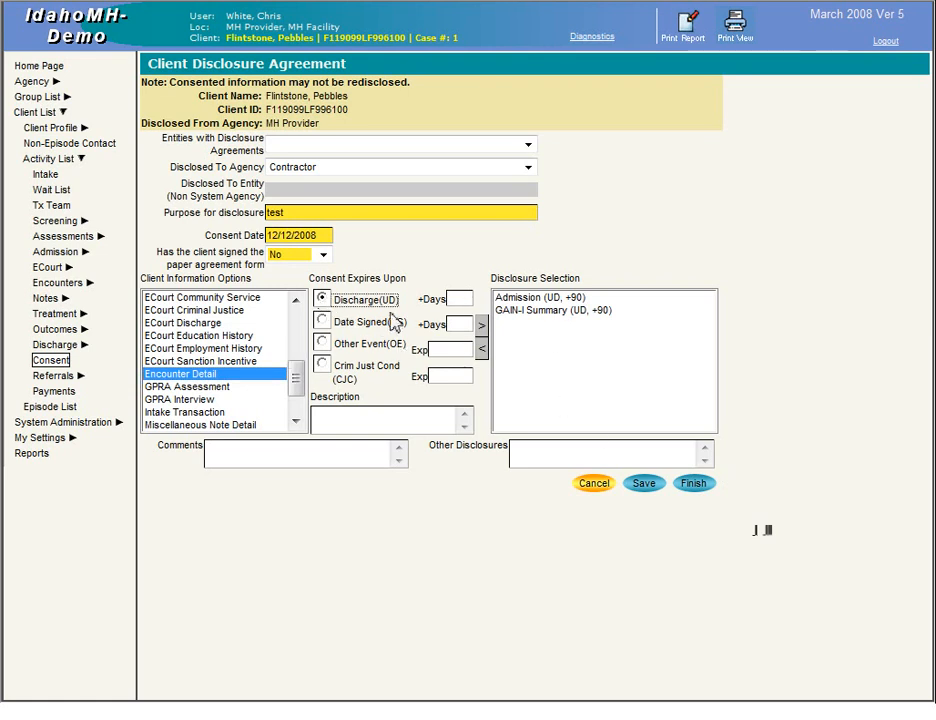
{"action": "left_click", "coordinate": [460, 298]}
{"action": "type", "text": "90"}
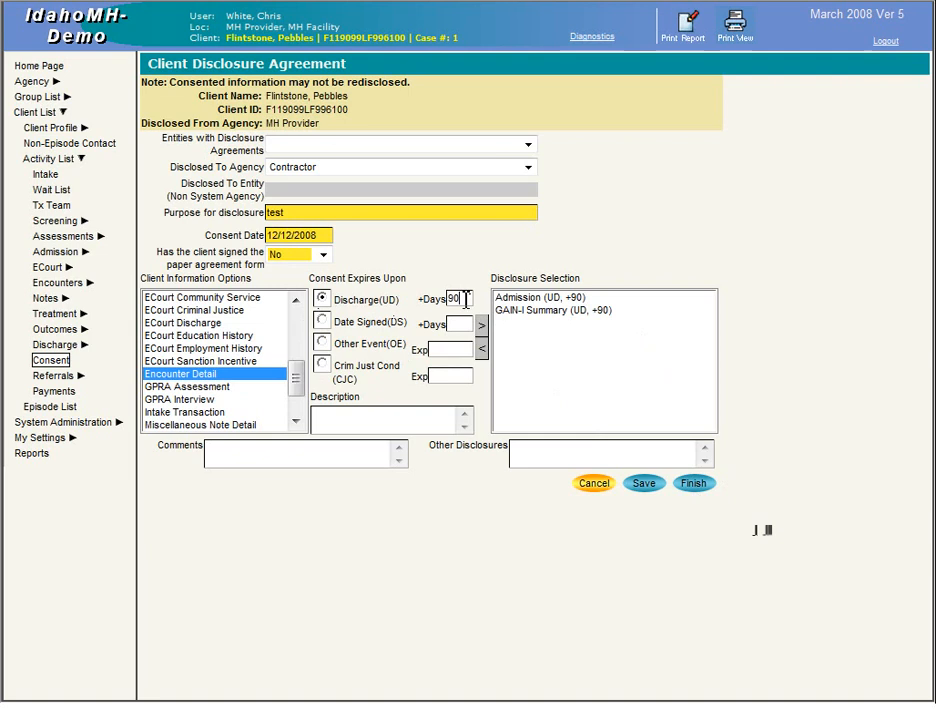
{"action": "left_click", "coordinate": [483, 330]}
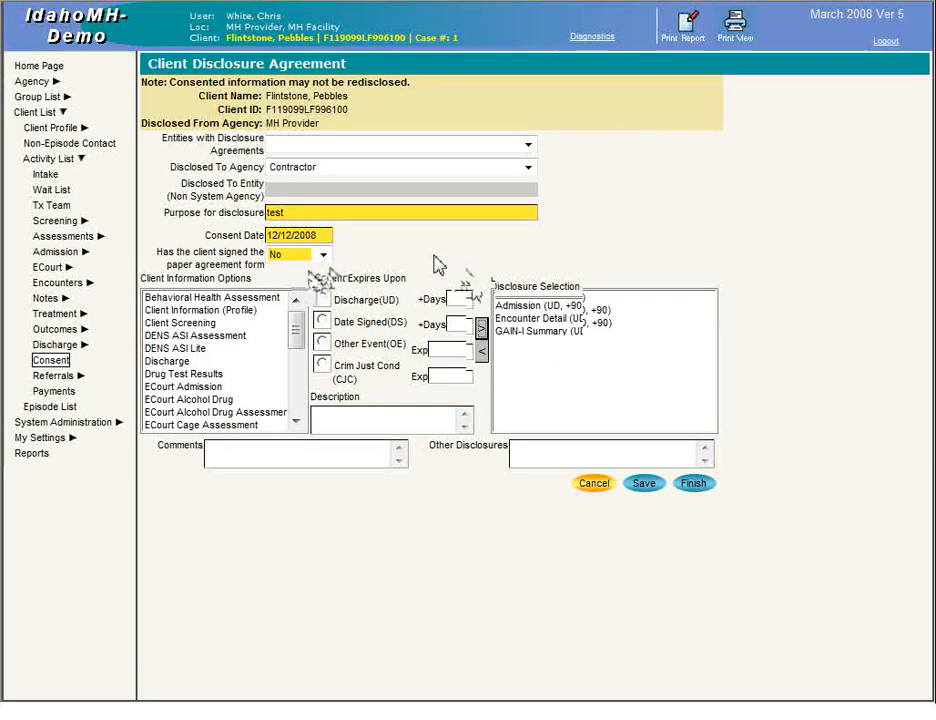
{"action": "left_click", "coordinate": [646, 485]}
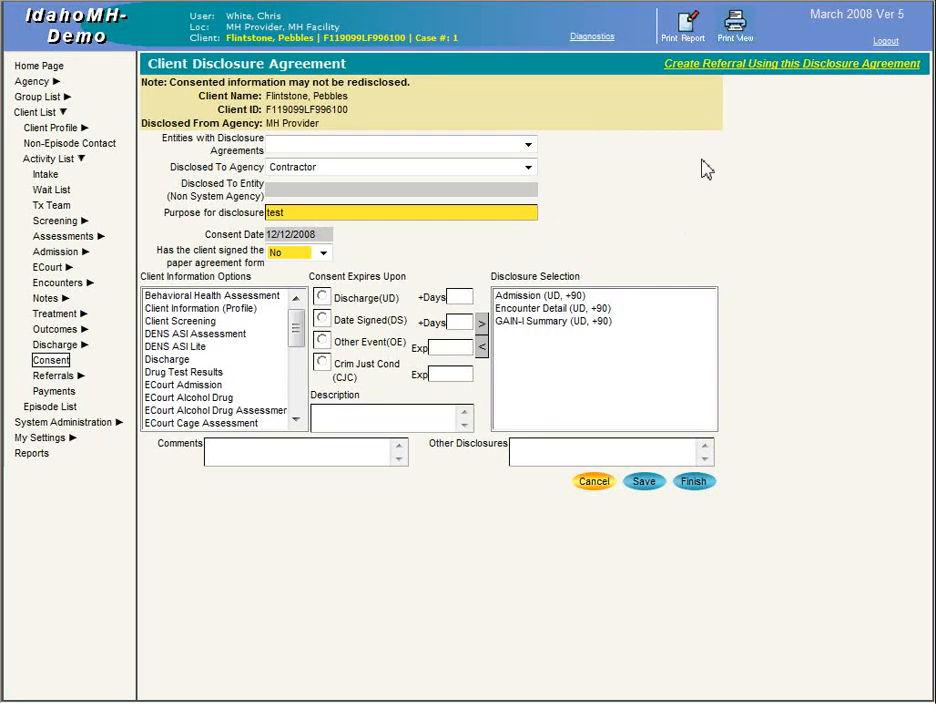
- Generate the printable consent report and read through it down to the signature section
{"action": "left_click", "coordinate": [689, 35]}
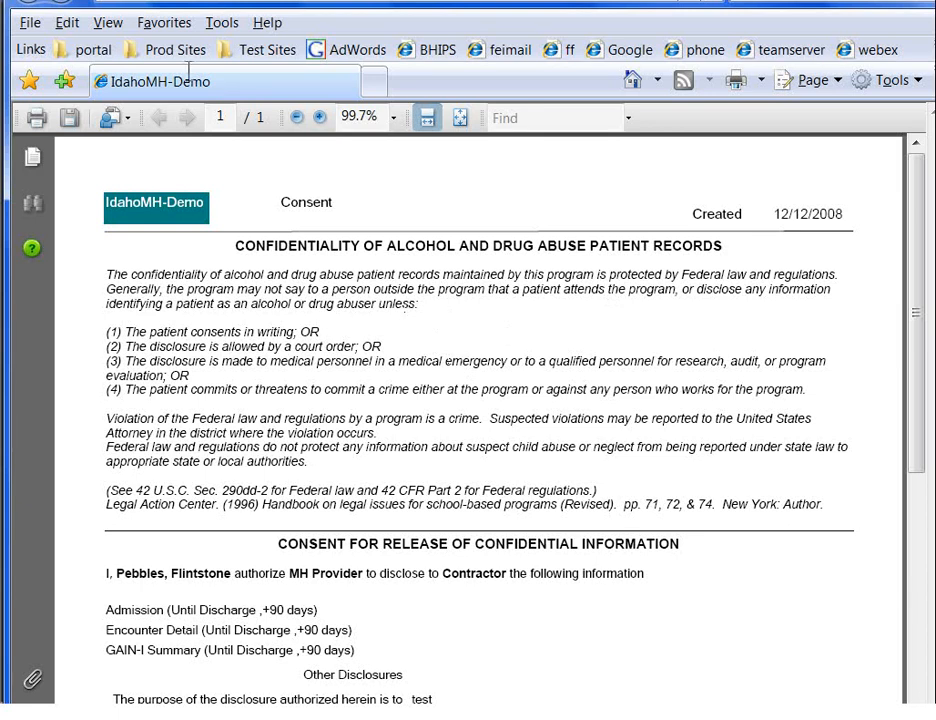
{"action": "scroll", "coordinate": [407, 373], "scroll_direction": "down", "scroll_amount": 2}
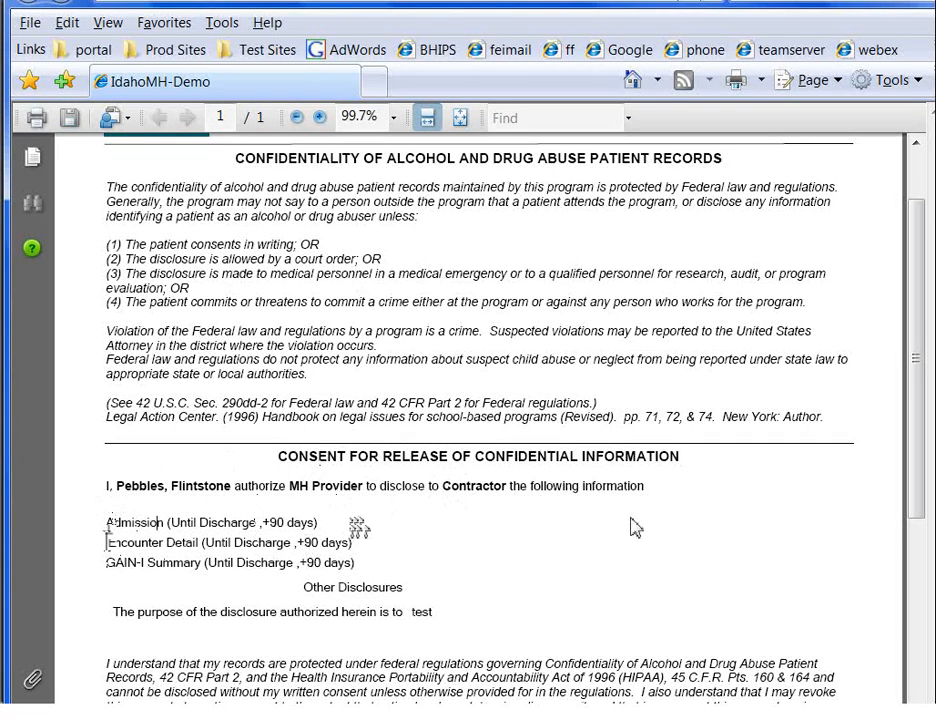
{"action": "scroll", "coordinate": [549, 418], "scroll_direction": "down", "scroll_amount": 2}
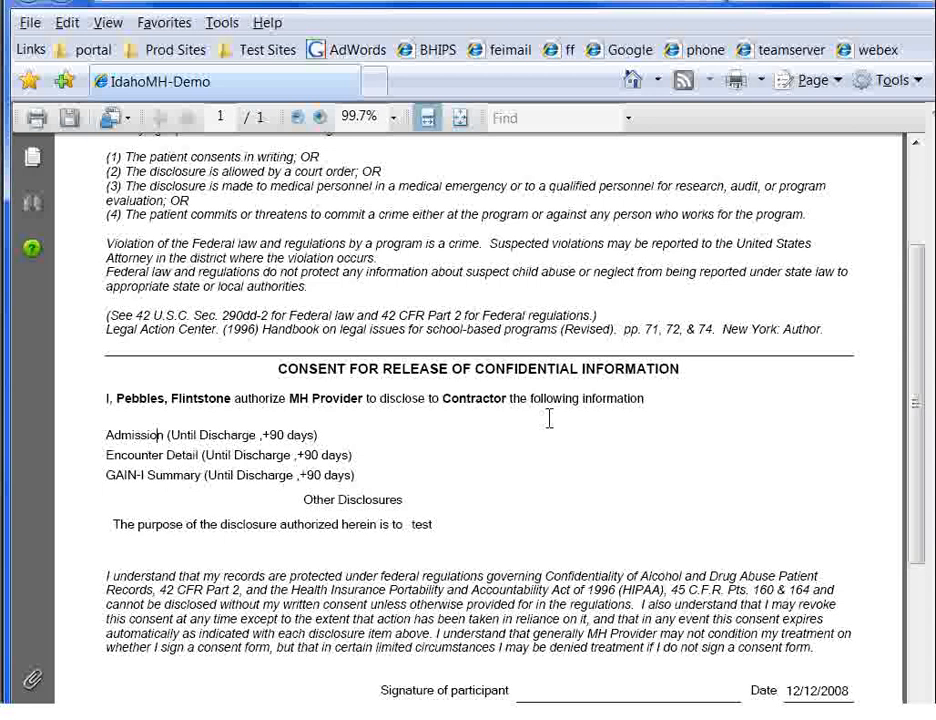
{"action": "scroll", "coordinate": [549, 418], "scroll_direction": "down", "scroll_amount": 4}
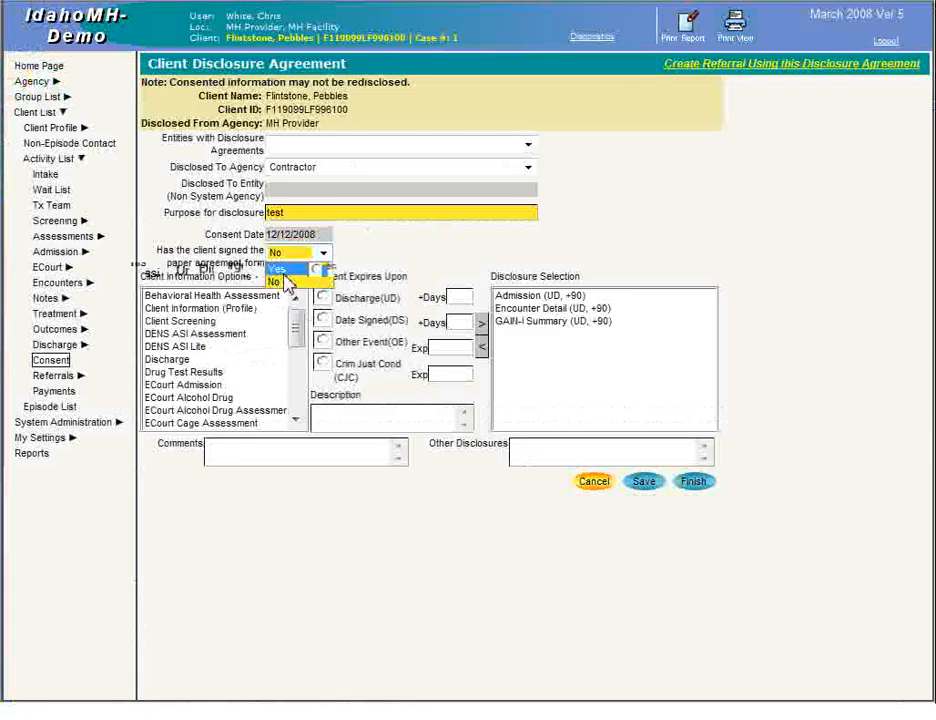
- Mark the paper agreement form as signed by the client (Yes), then save and finish the consent record
{"action": "left_click", "coordinate": [310, 278]}
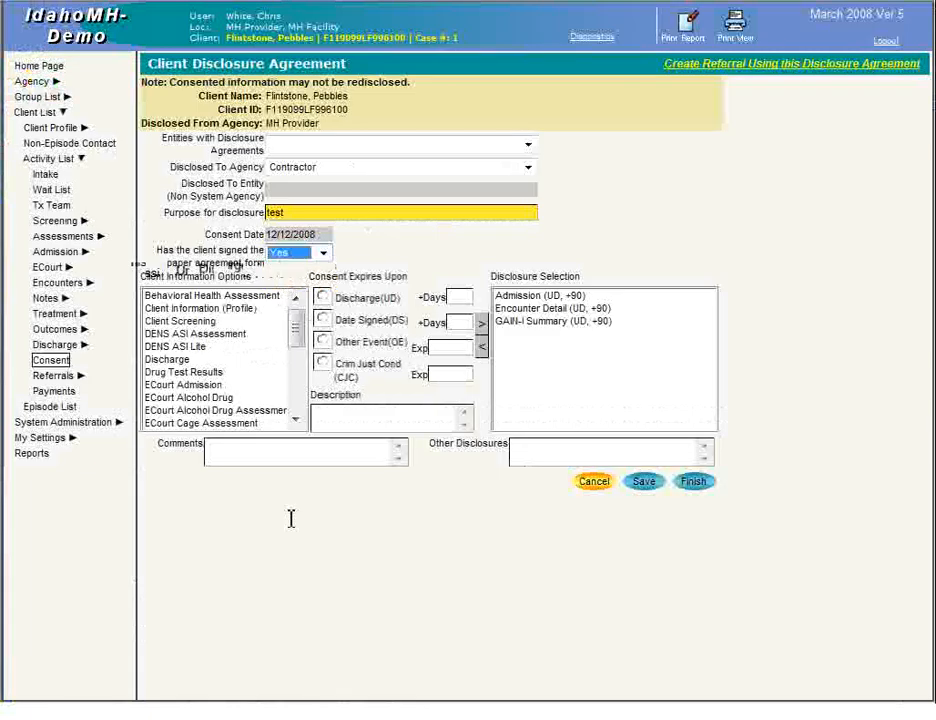
{"action": "left_click", "coordinate": [643, 482]}
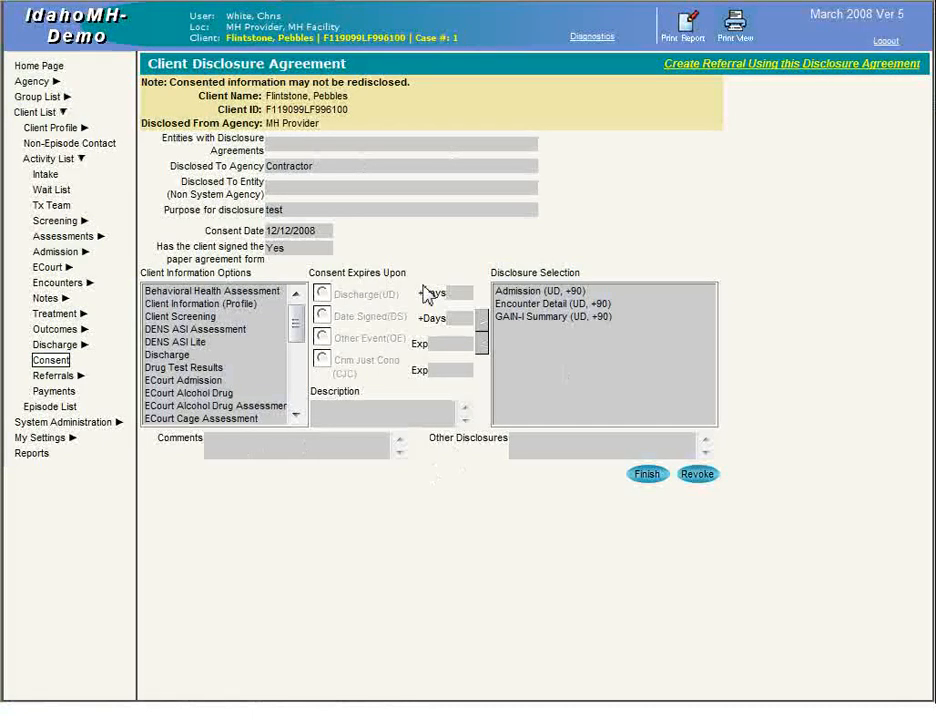
{"action": "left_click", "coordinate": [646, 476]}
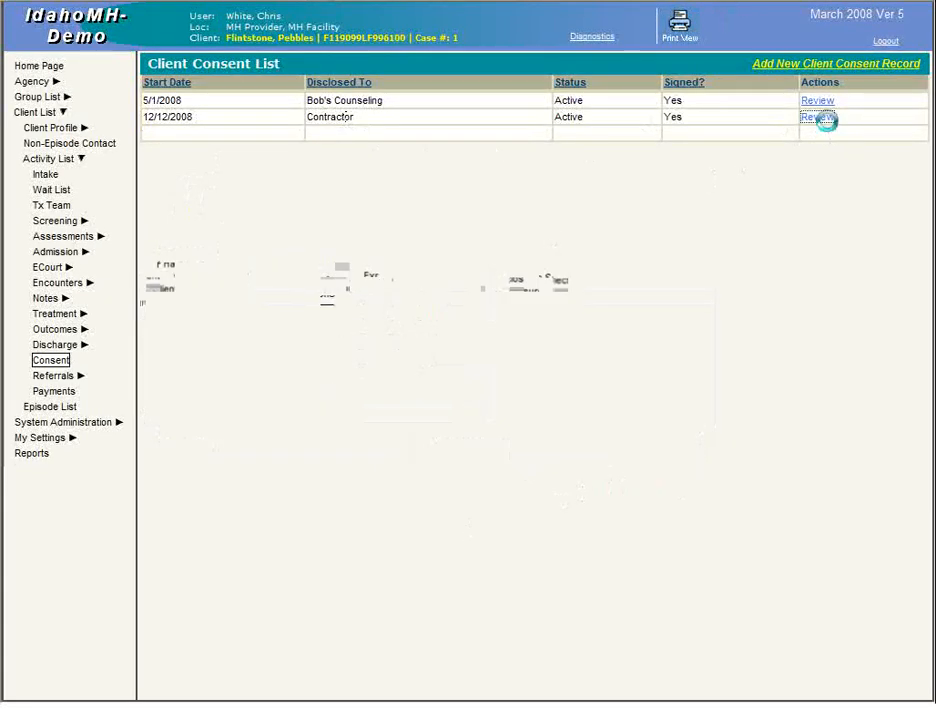
- Open the 12/12/2008 Contractor consent for review and create a referral using this disclosure agreement
{"action": "left_click", "coordinate": [820, 118]}
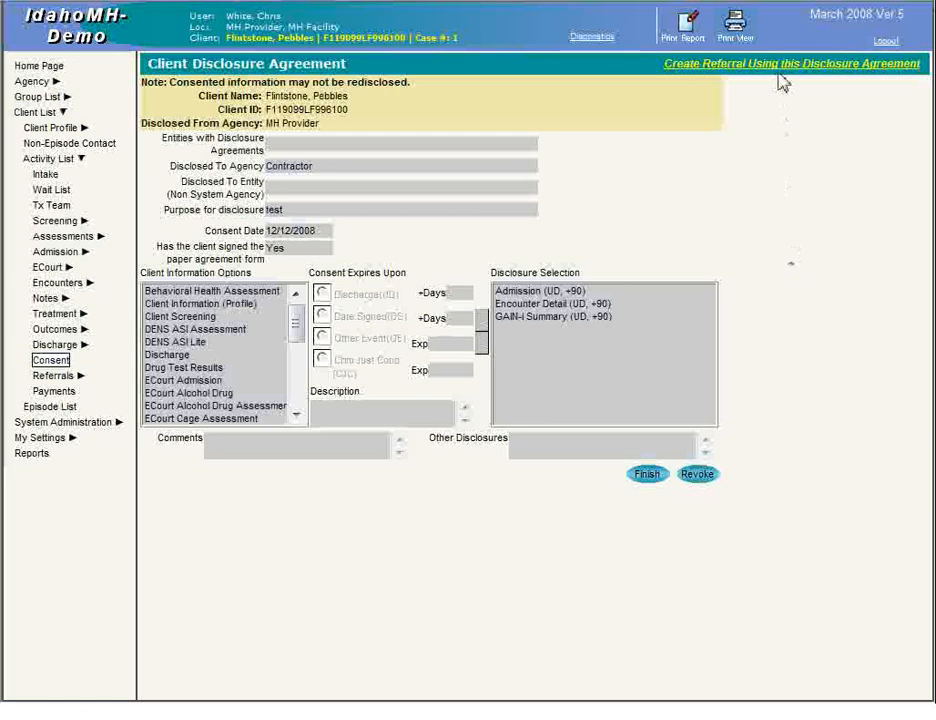
{"action": "left_click", "coordinate": [729, 66]}
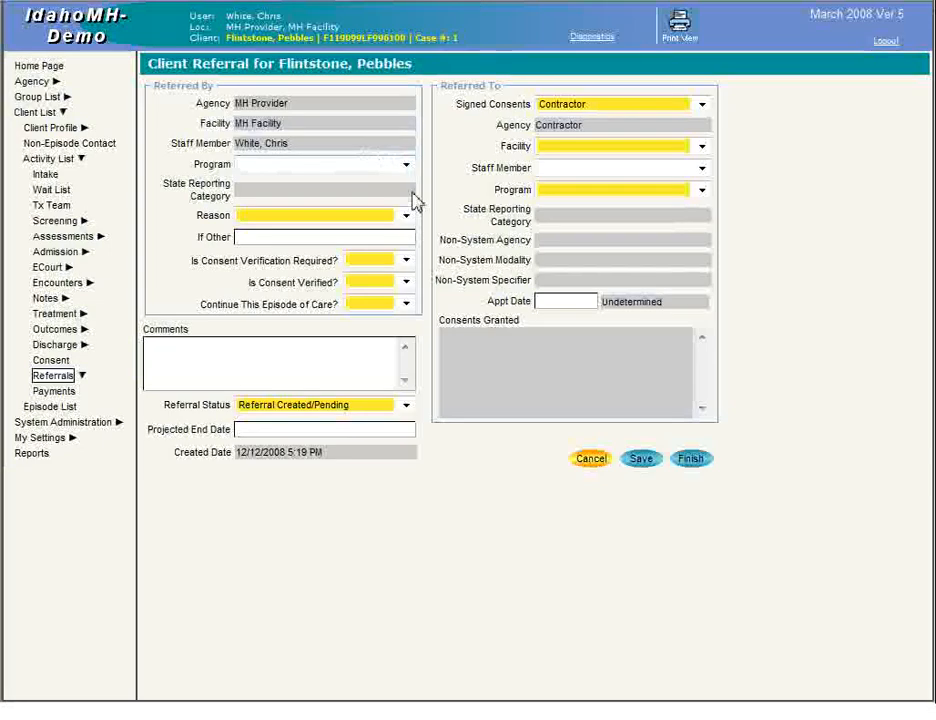
- Set the referral reason to Service not available at this facility, with consent verification required and consent verified both set to Yes
{"action": "left_click", "coordinate": [405, 216]}
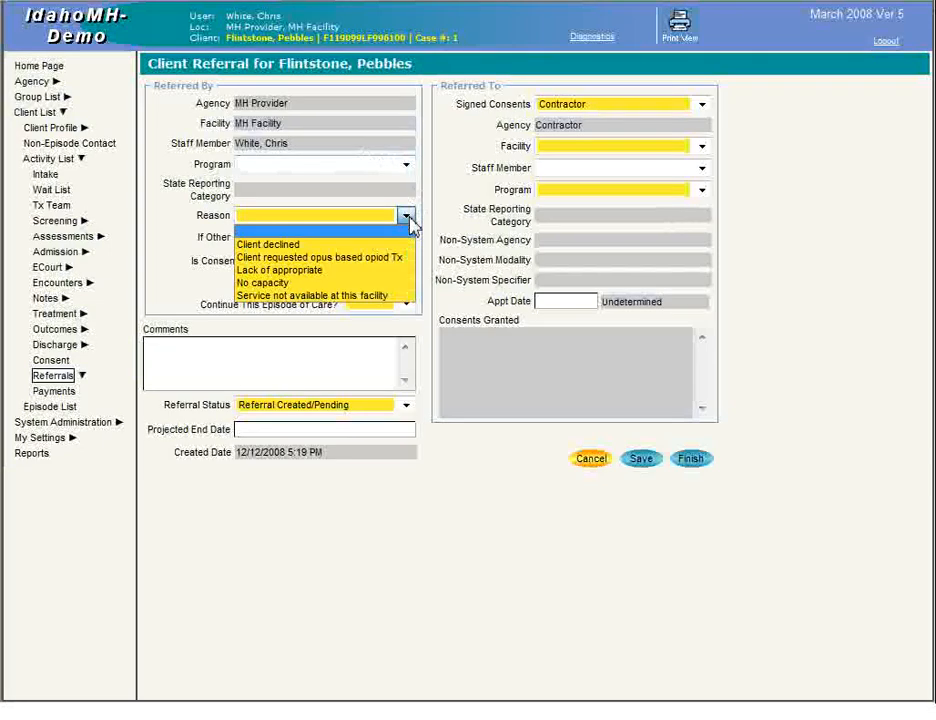
{"action": "left_click", "coordinate": [336, 296]}
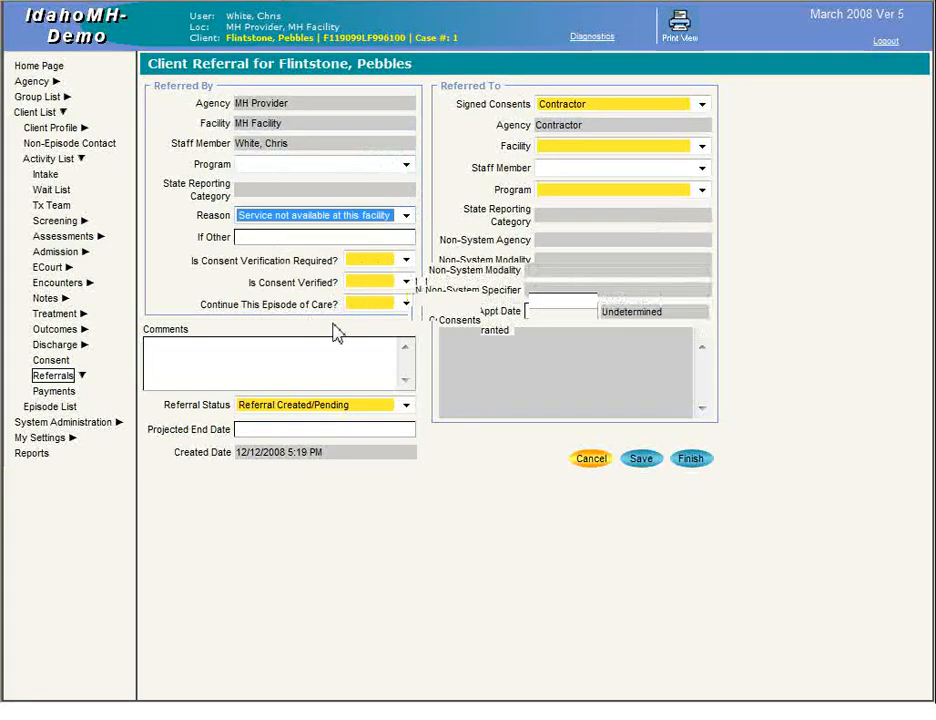
{"action": "left_click", "coordinate": [405, 260]}
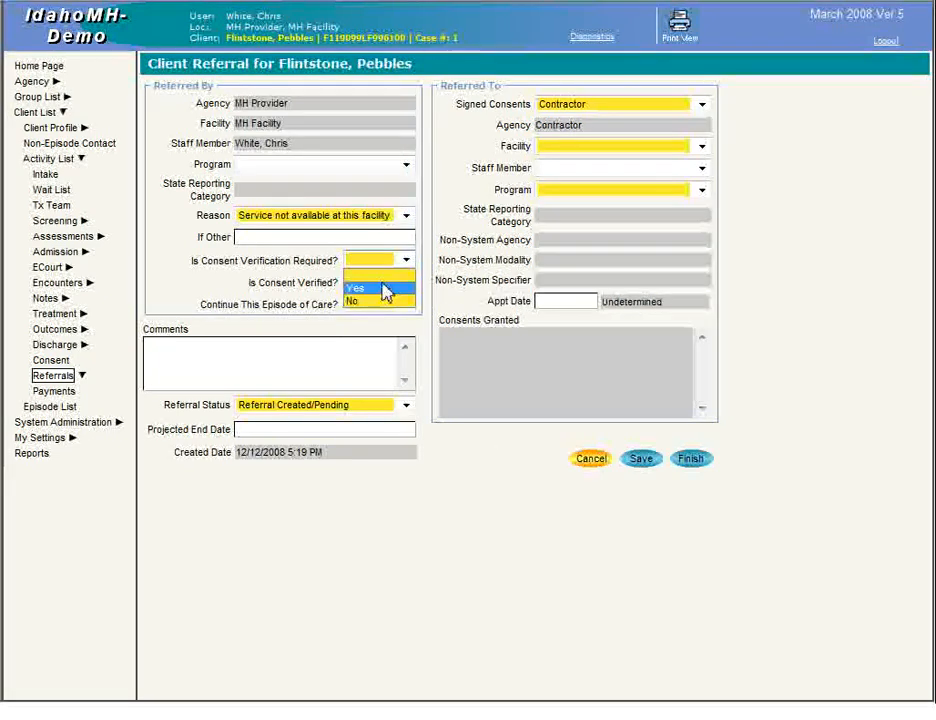
{"action": "left_click", "coordinate": [385, 290]}
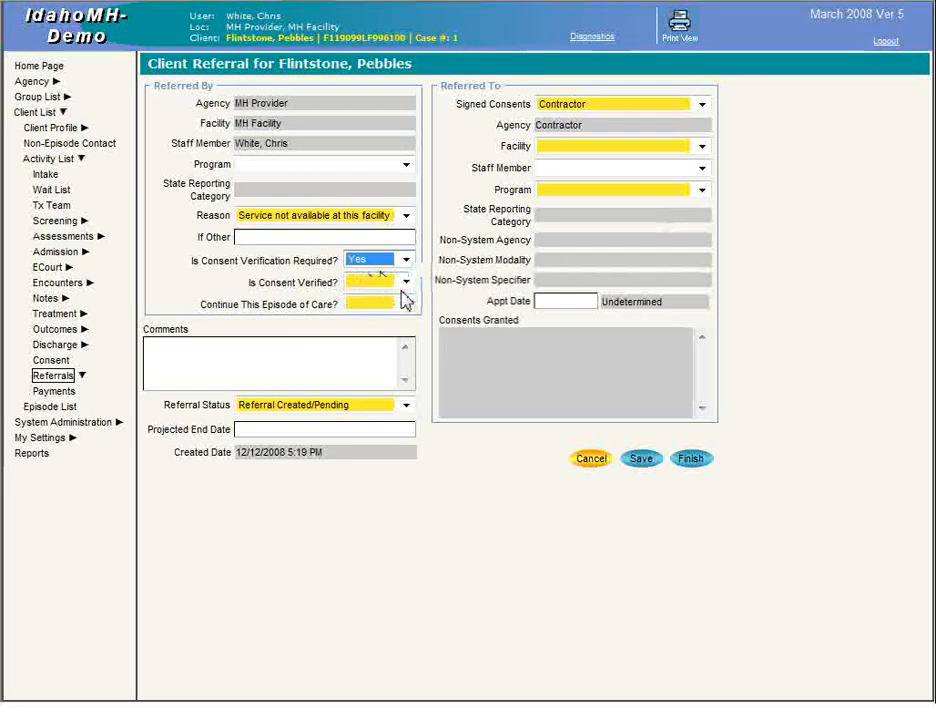
{"action": "left_click", "coordinate": [395, 281]}
{"action": "left_click", "coordinate": [372, 309]}
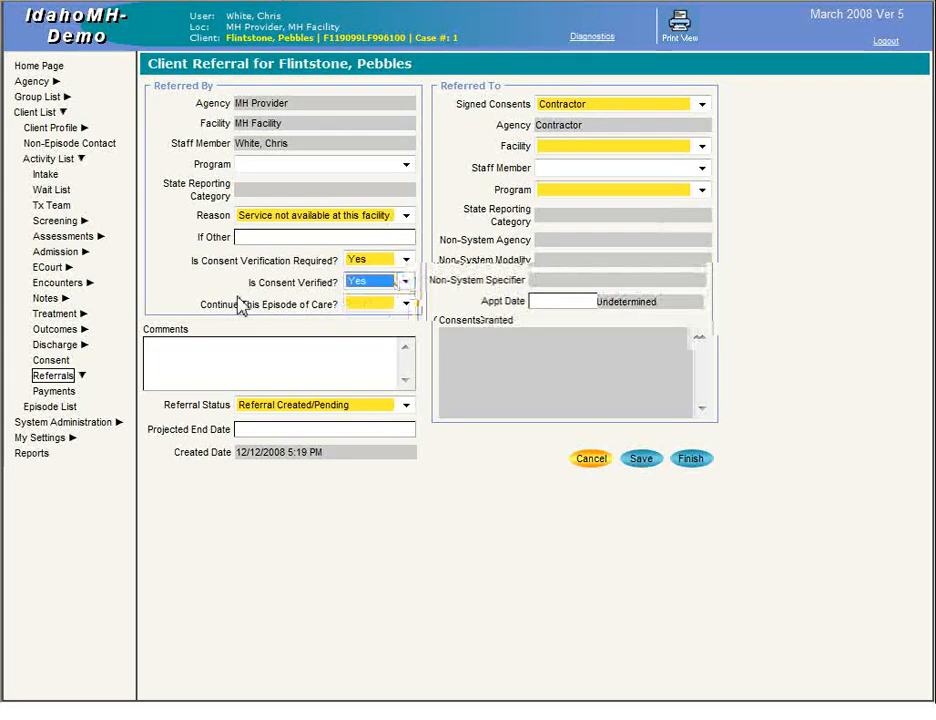
- Set the episode of care to continue (Yes) and choose MH Outpatient : 5/1/2008 as the referring program
{"action": "left_click", "coordinate": [405, 305]}
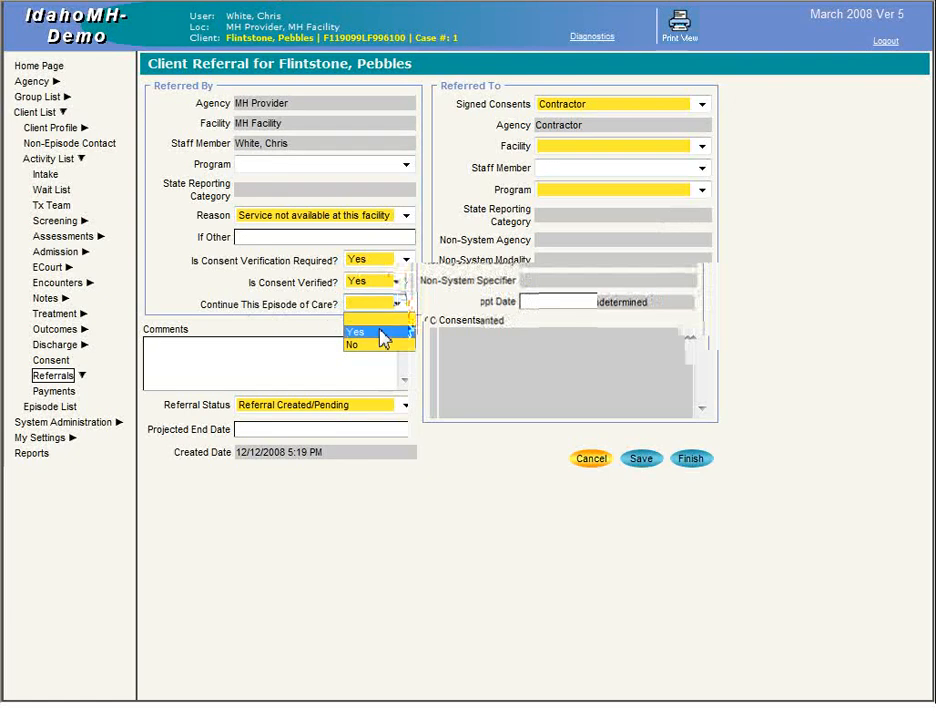
{"action": "left_click", "coordinate": [385, 333]}
{"action": "left_click", "coordinate": [335, 166]}
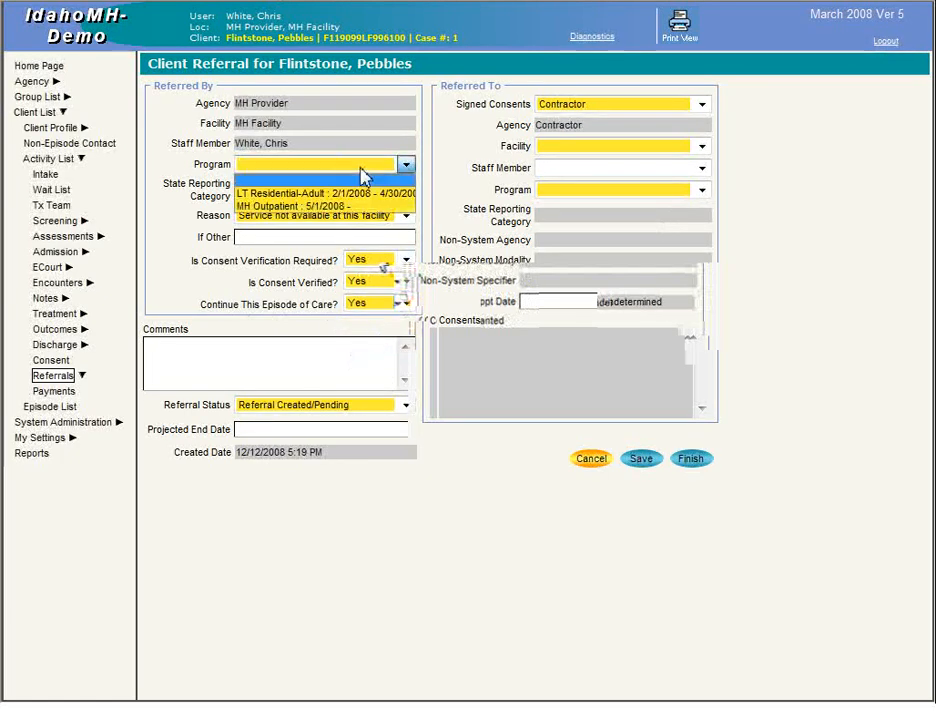
{"action": "left_click", "coordinate": [349, 207]}
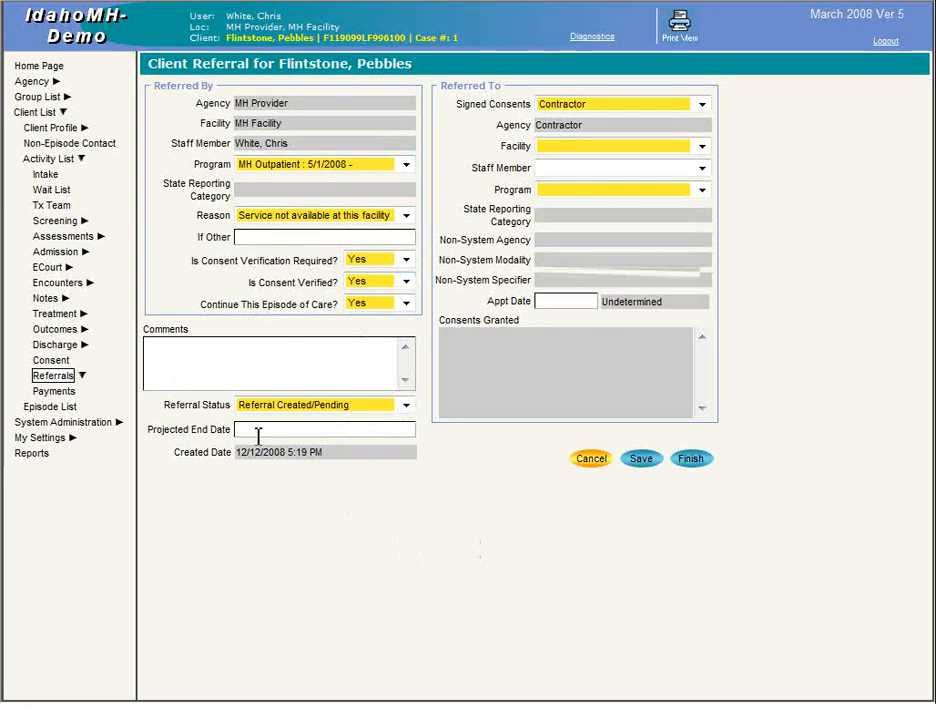
- Set the referred-to facility to Contractor Facility and try to choose a receiving program for it
{"action": "left_click", "coordinate": [683, 148]}
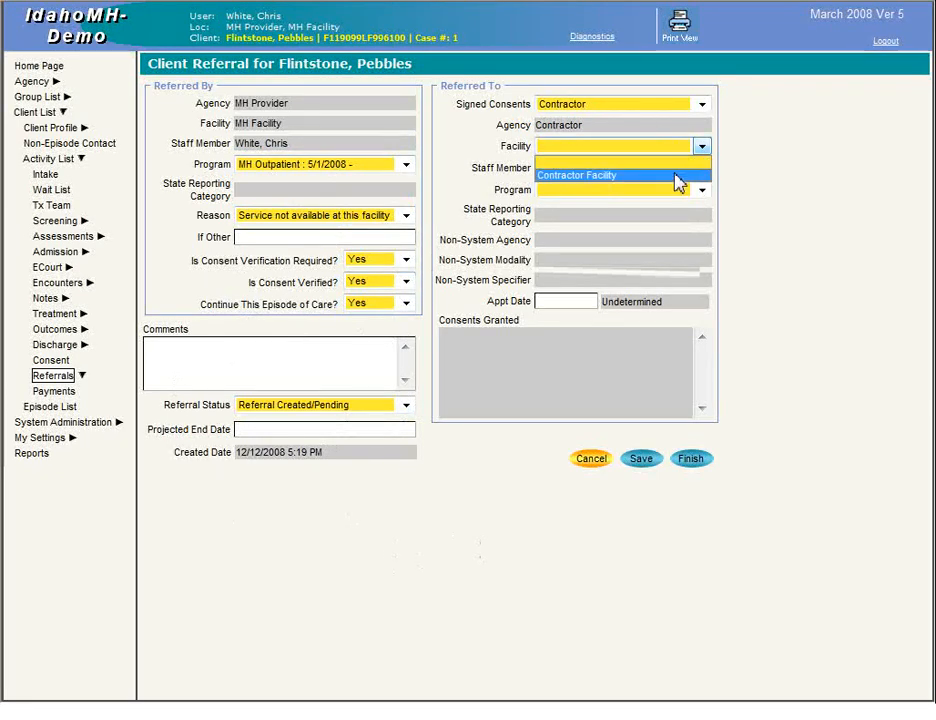
{"action": "left_click", "coordinate": [666, 176]}
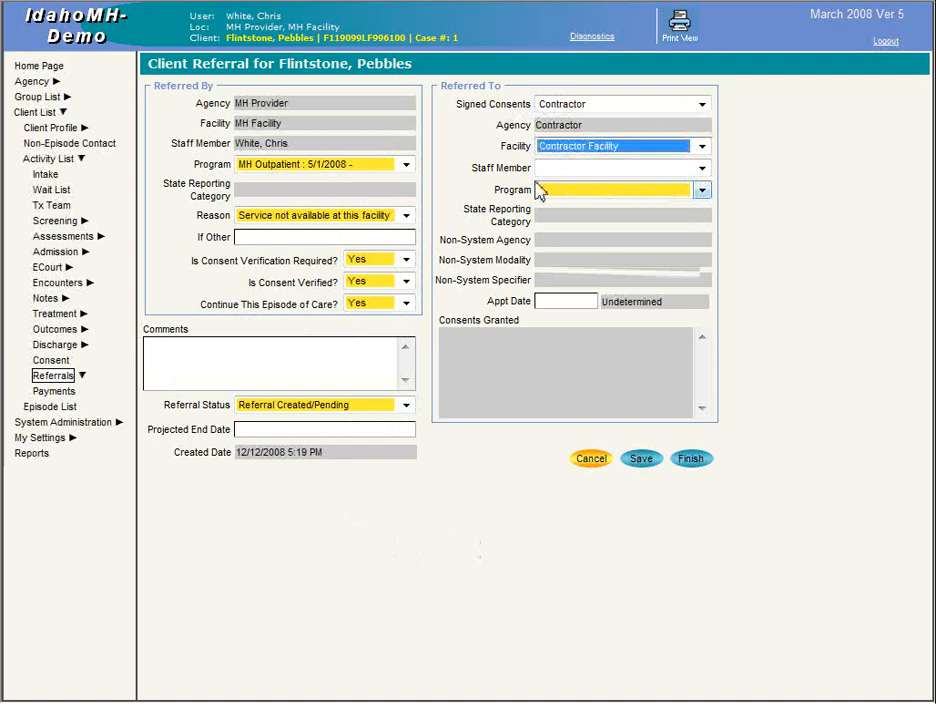
{"action": "left_click", "coordinate": [636, 190]}
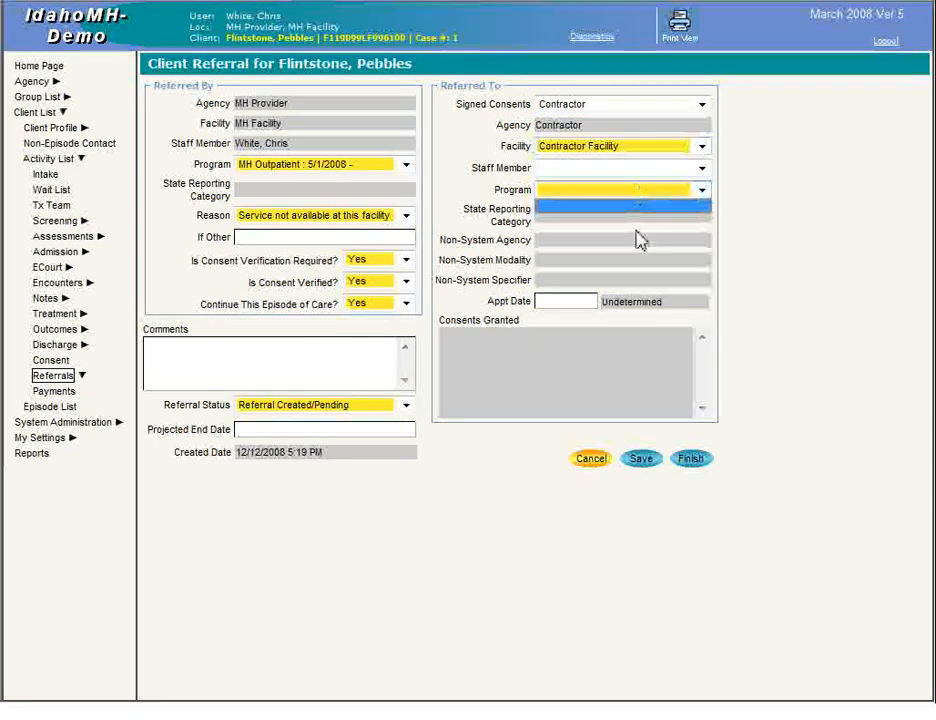
{"action": "left_click", "coordinate": [783, 212]}
{"action": "left_click", "coordinate": [702, 190]}
{"action": "left_click", "coordinate": [583, 203]}
{"action": "left_click", "coordinate": [772, 198]}
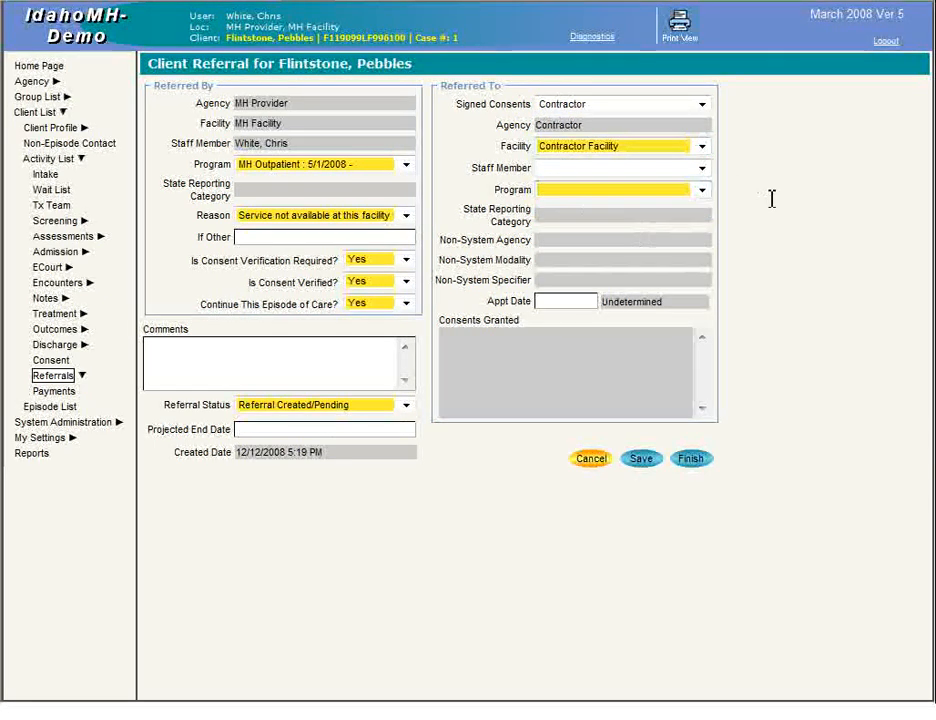